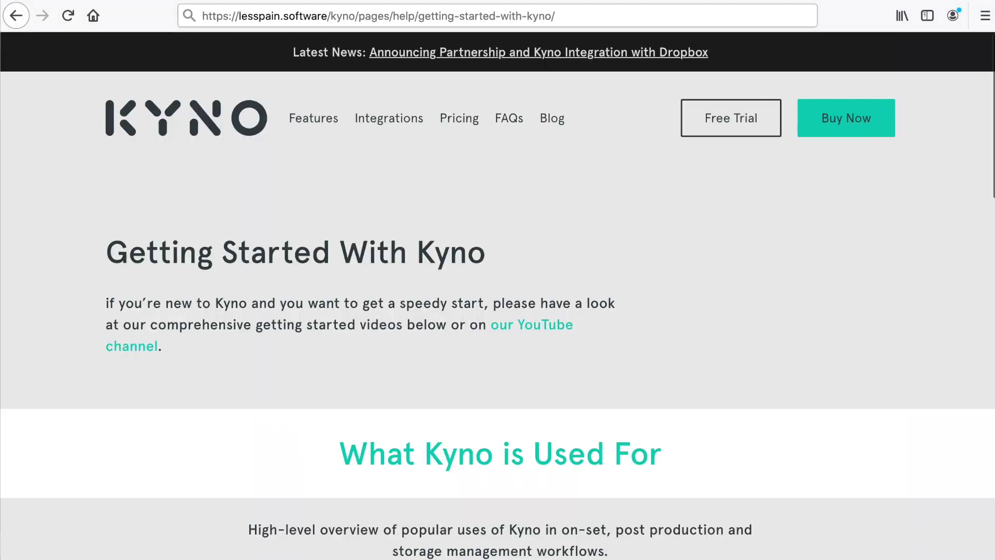
# - Scroll down Kyno's getting-started help page to the tutorial videos
pyautogui.scroll(-6, 497, 295)
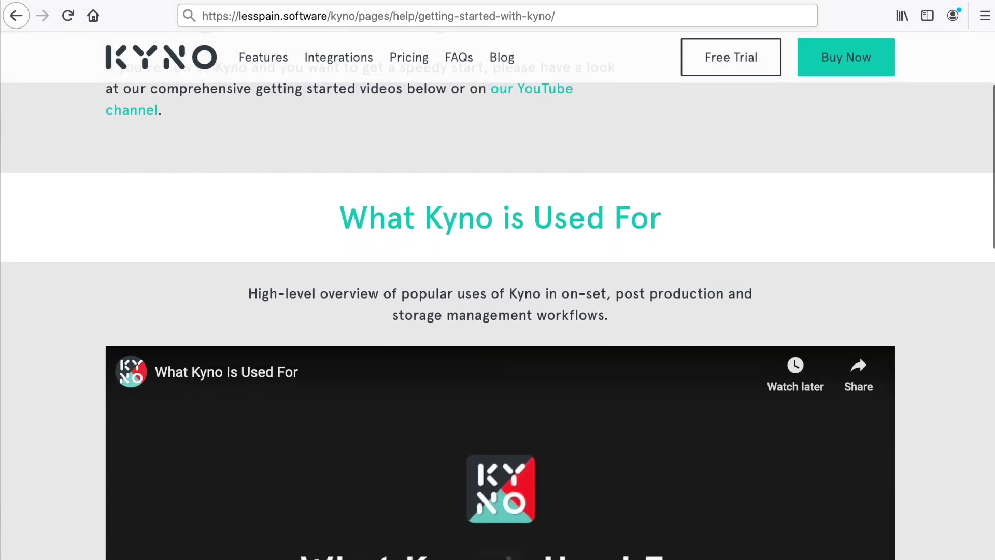
pyautogui.scroll(-12, 497, 295)
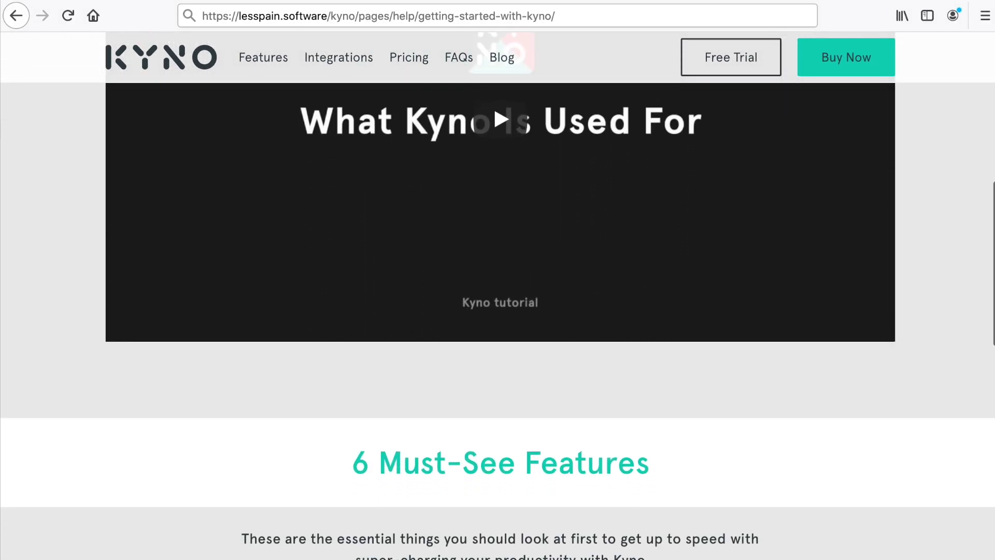
pyautogui.scroll(-6, 497, 295)
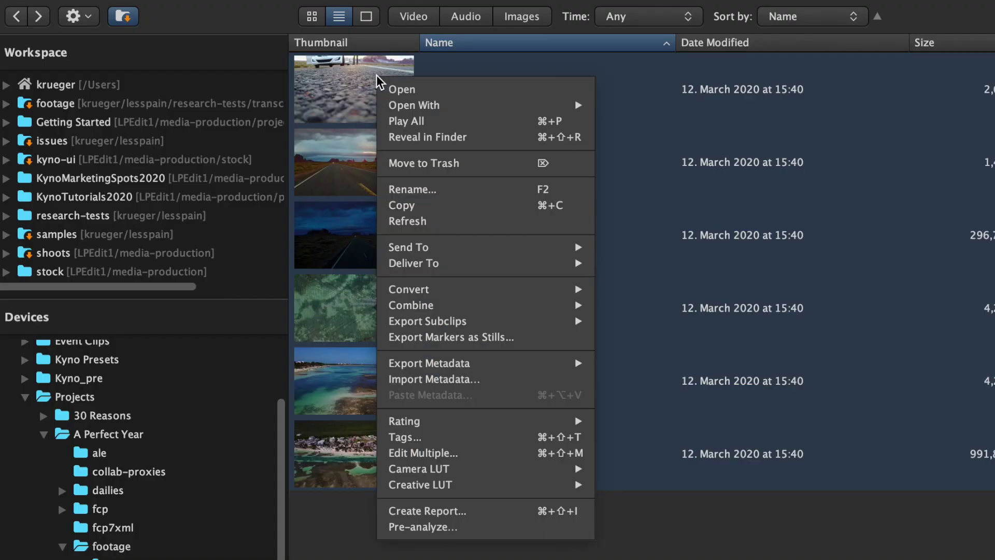
pyautogui.moveTo(583, 250)
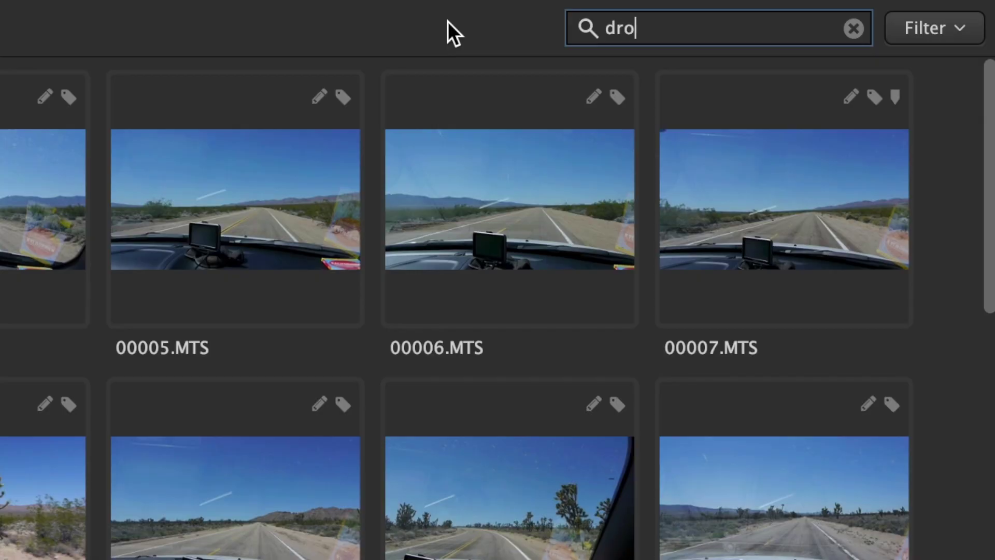
# - Search for 'drone and car' and filter the clips to a rating of at least two stars
pyautogui.write('ne and car')
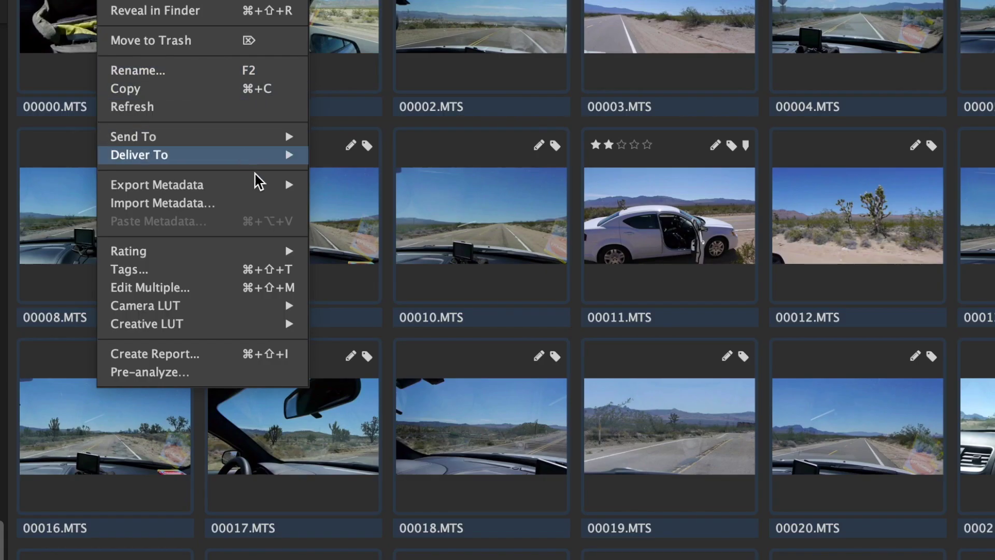
pyautogui.moveTo(282, 189)
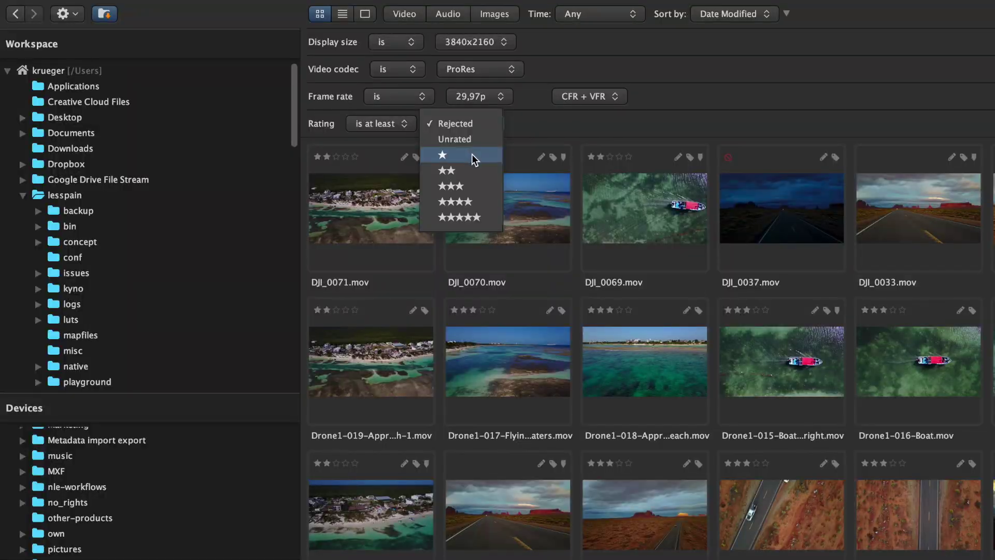
pyautogui.click(481, 169)
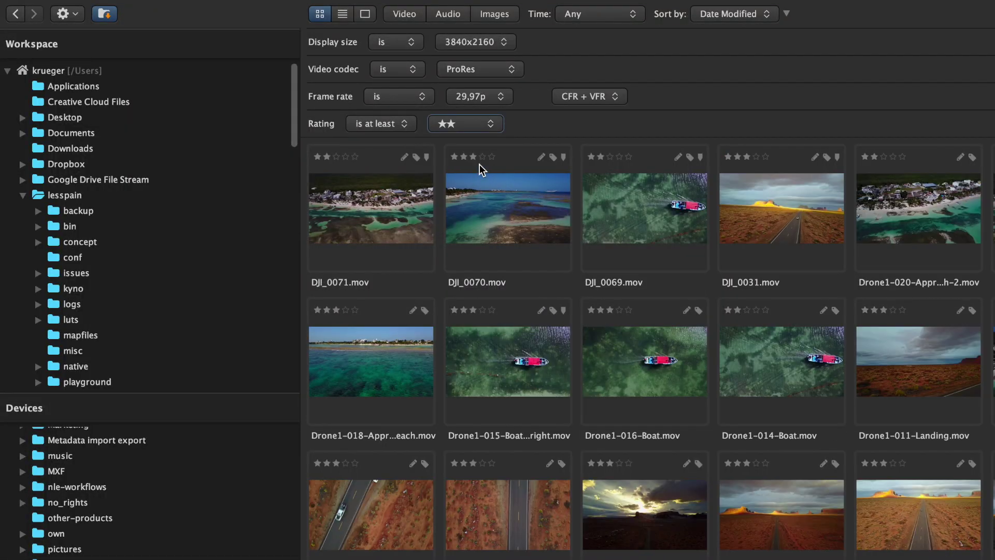
# - Save the named interview marker and title the beach subclip 'Approaching beach'
pyautogui.write('adiant')
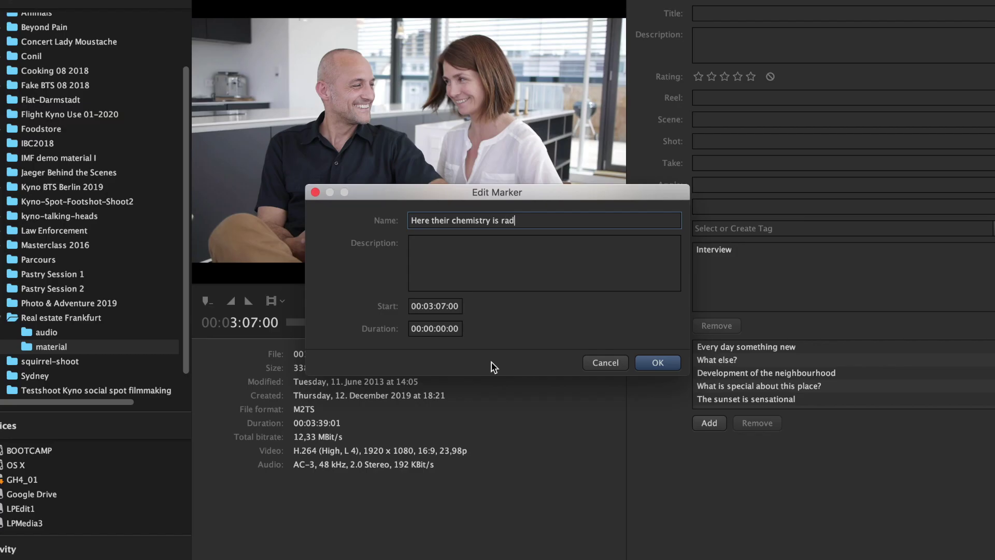
pyautogui.press('Return')
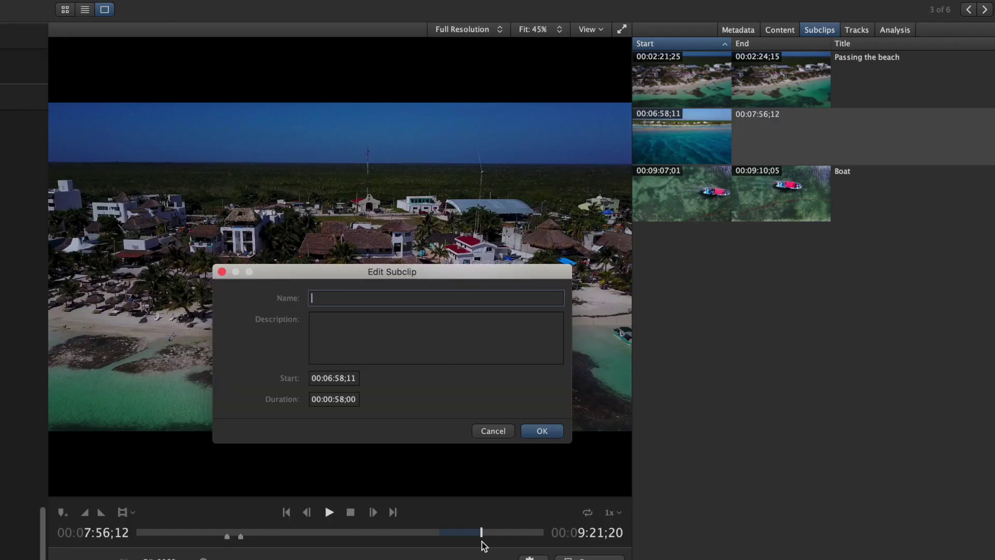
pyautogui.write('Approaching beach')
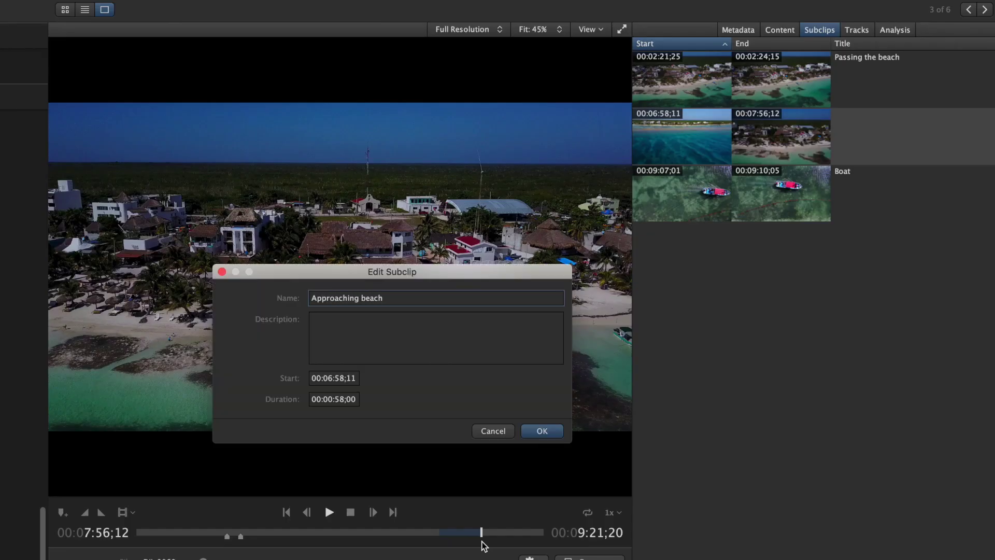
pyautogui.press('Return')
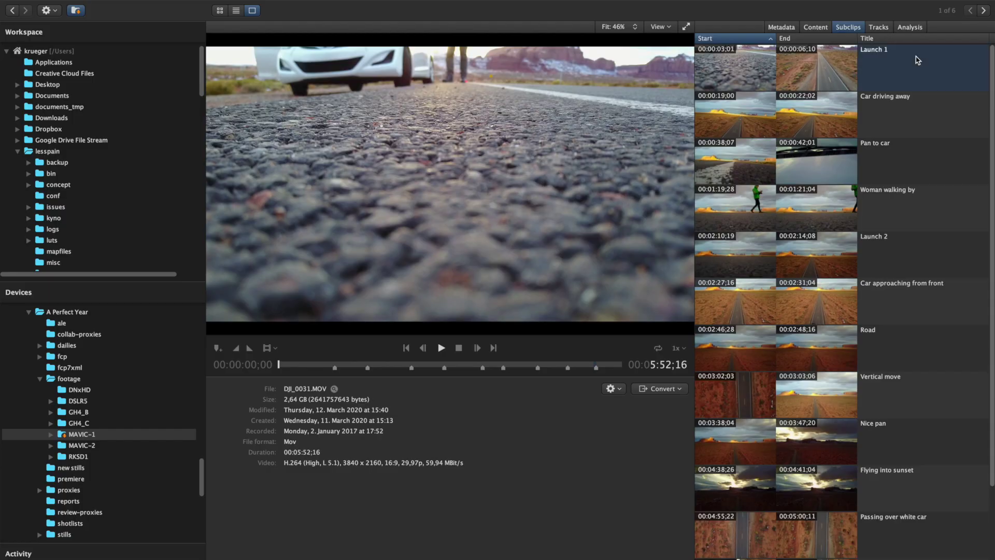
# - Play the road clip and jump to its 'Pan to car' and 'Approaching car' subclips
pyautogui.press('space')
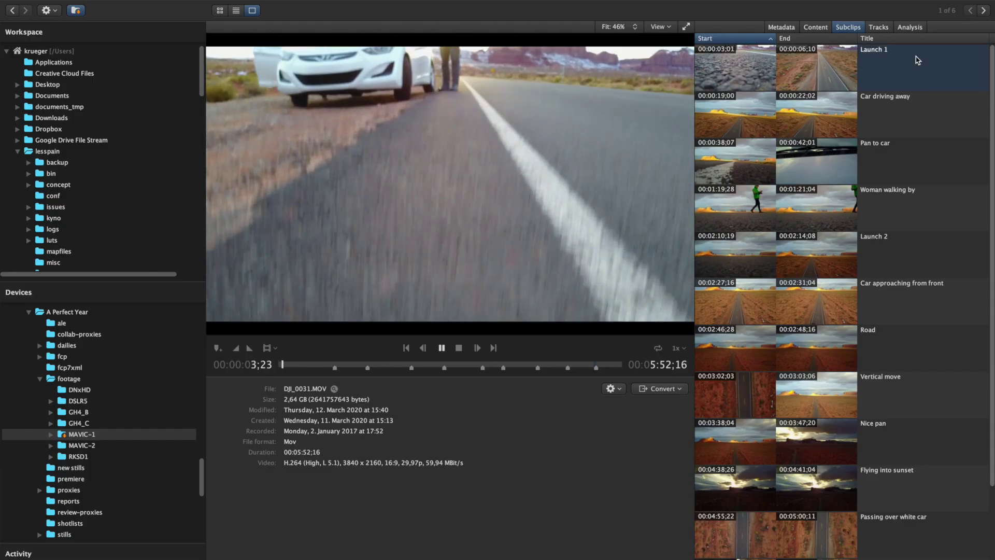
pyautogui.click(908, 166)
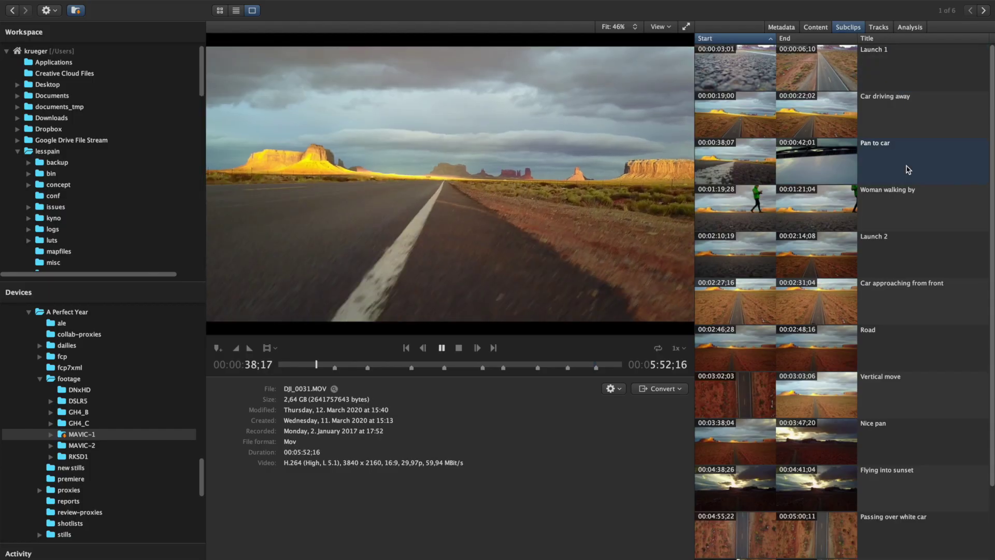
pyautogui.scroll(-3, 914, 312)
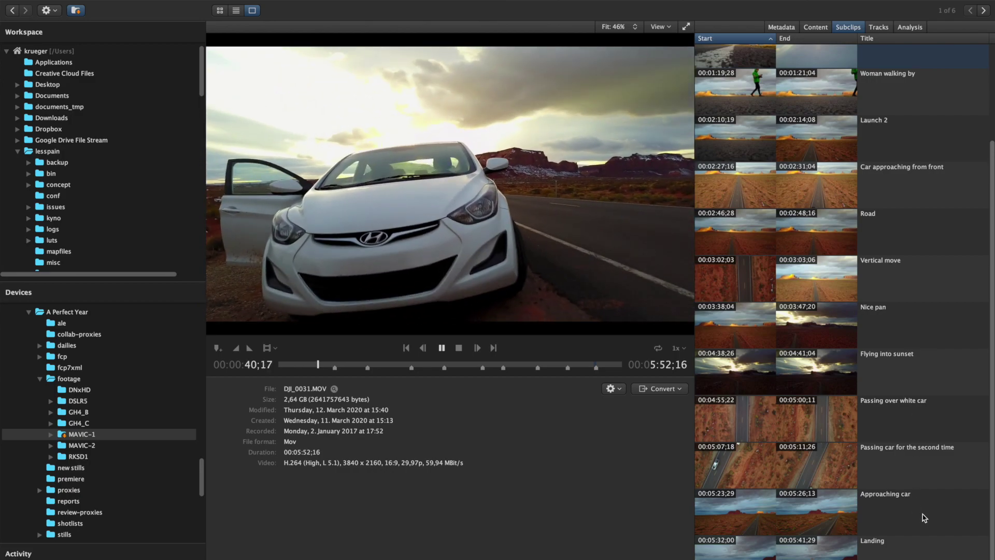
pyautogui.click(923, 517)
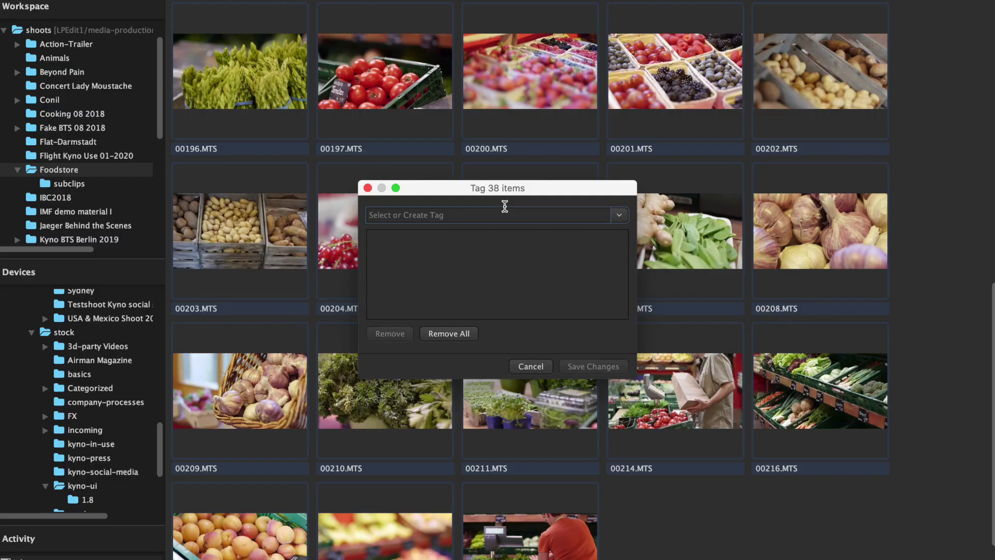
# - Tag the food clips 'Food' and move the Rating column next to Name
pyautogui.write('F')
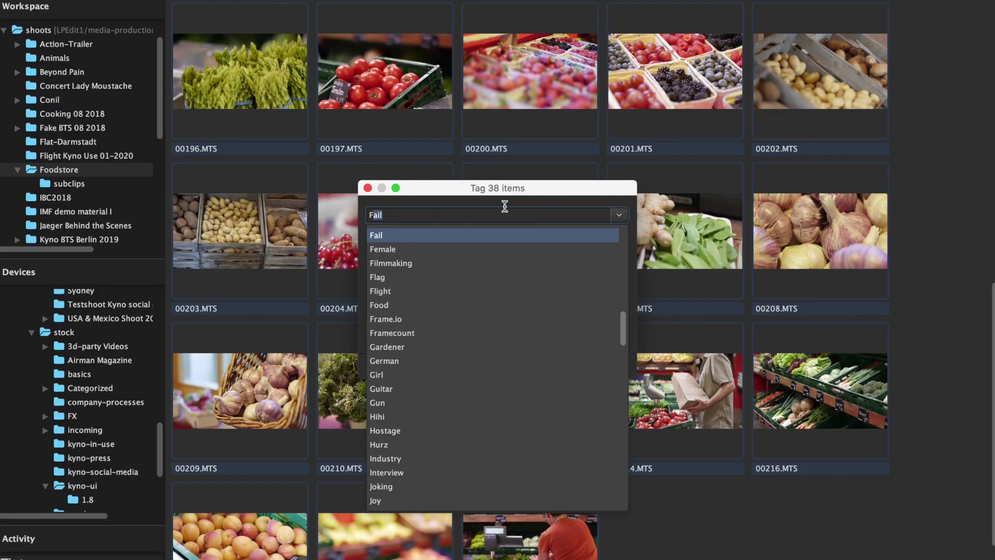
pyautogui.write('ood')
pyautogui.press('Return')
pyautogui.write('S')
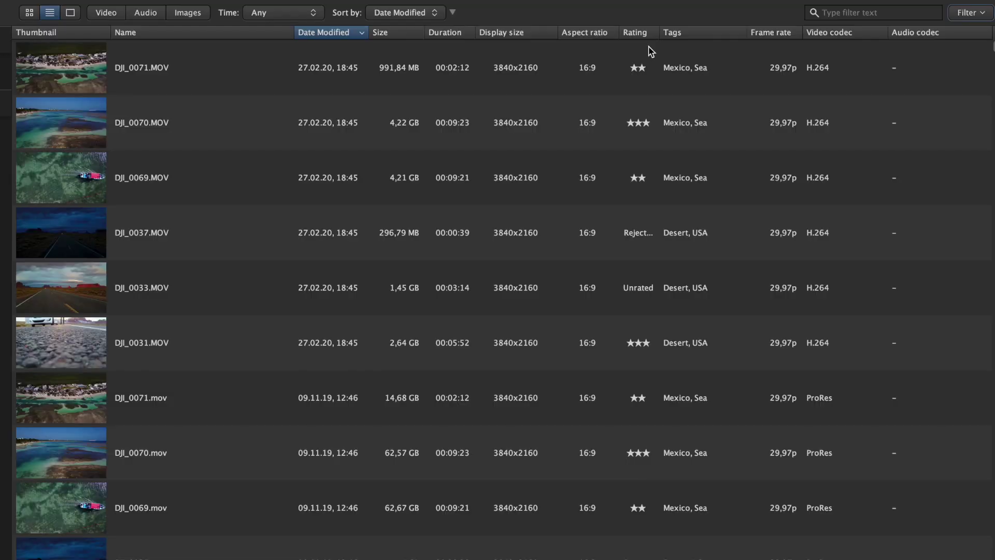
pyautogui.moveTo(636, 39); pyautogui.dragTo(328, 42)
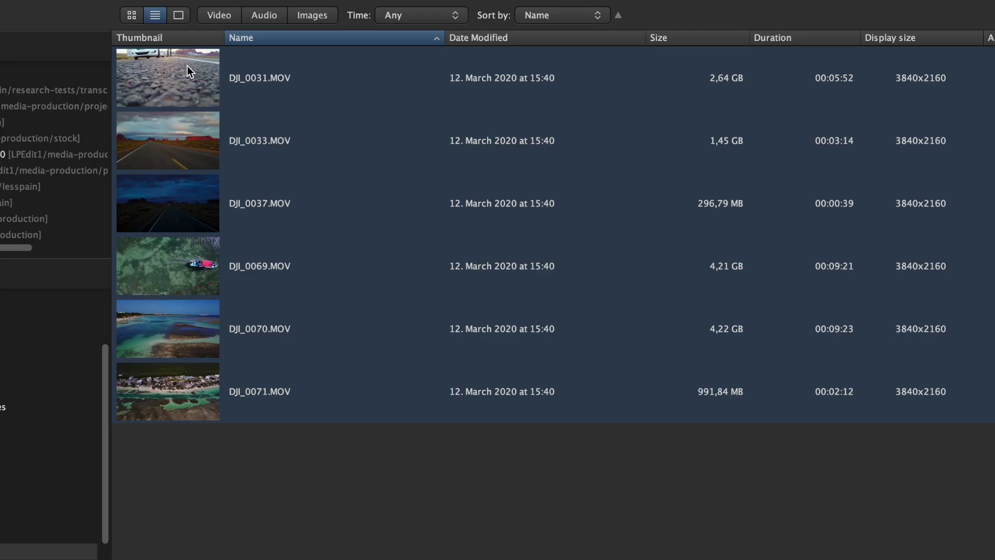
pyautogui.rightClick(187, 67)
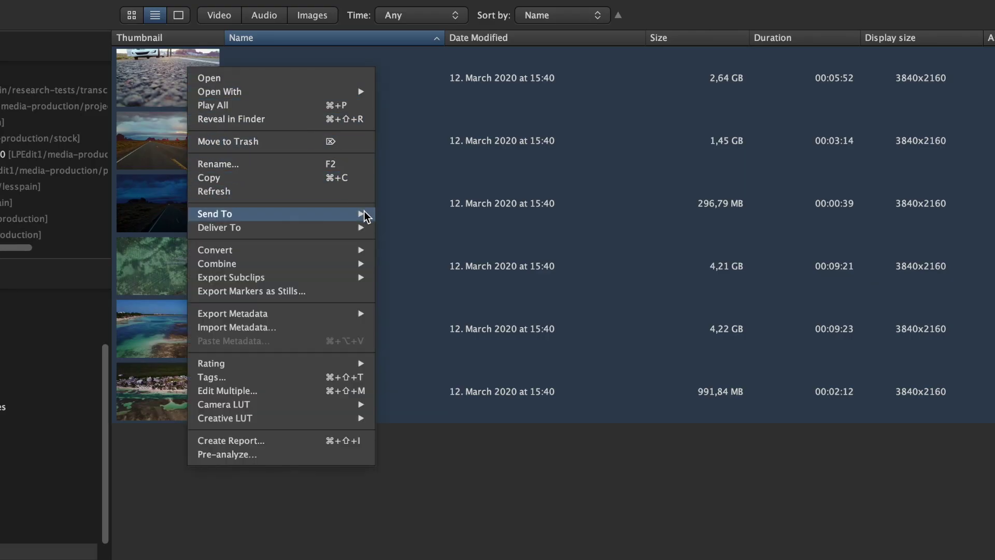
# - Pick DaVinci Resolve from the Send To submenu for the selected drone clips
pyautogui.moveTo(363, 211)
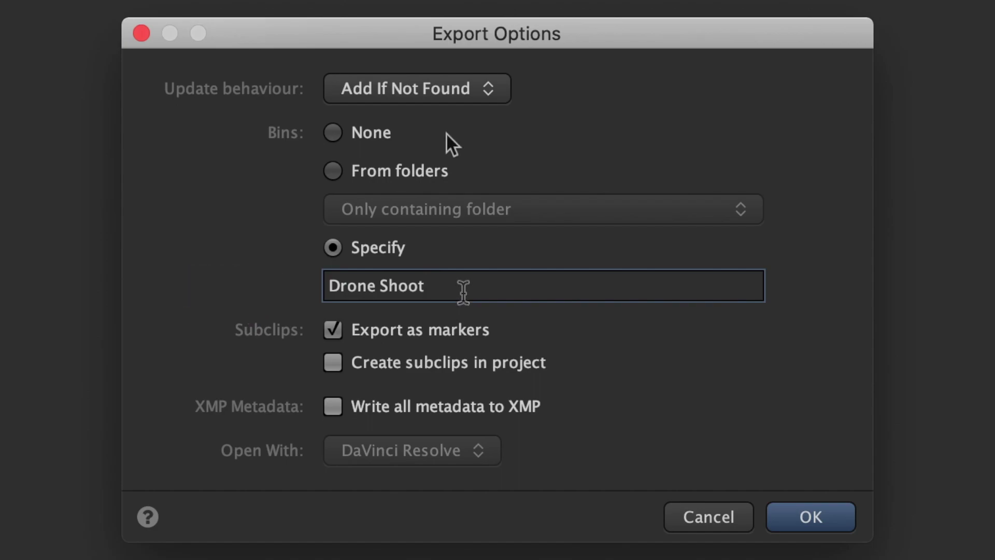
# - Confirm the send, import the clips as media, and review their Shot & Scene metadata
pyautogui.click(809, 515)
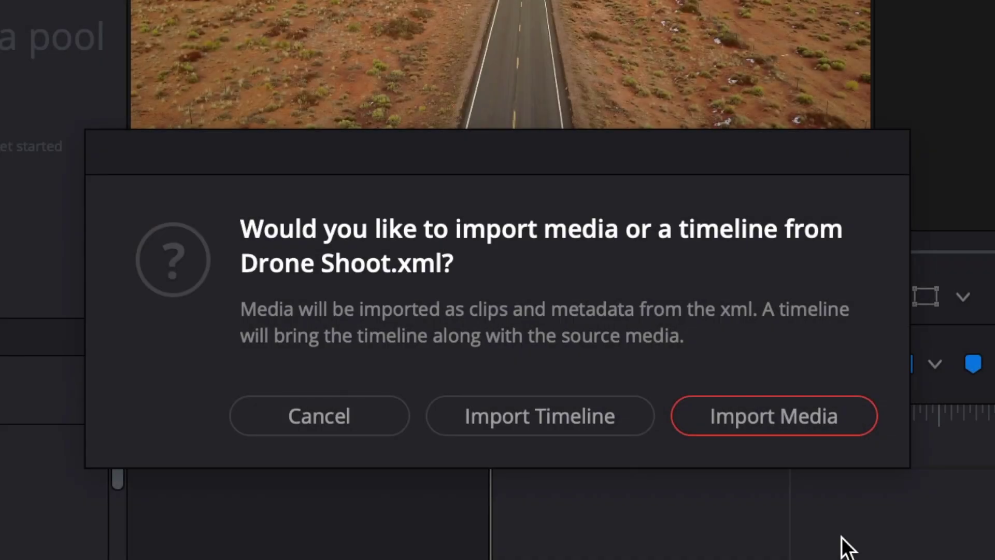
pyautogui.click(821, 425)
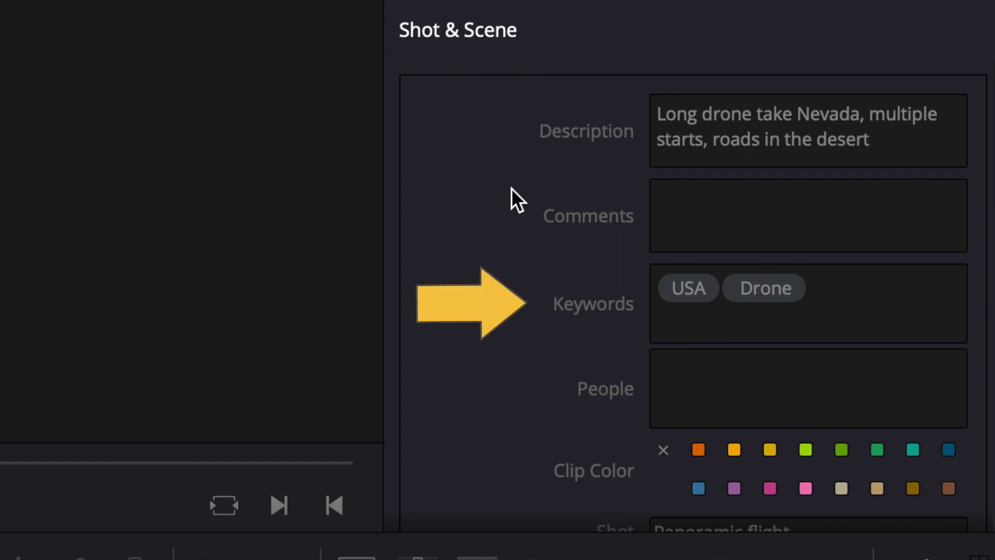
pyautogui.scroll(-5, 468, 204)
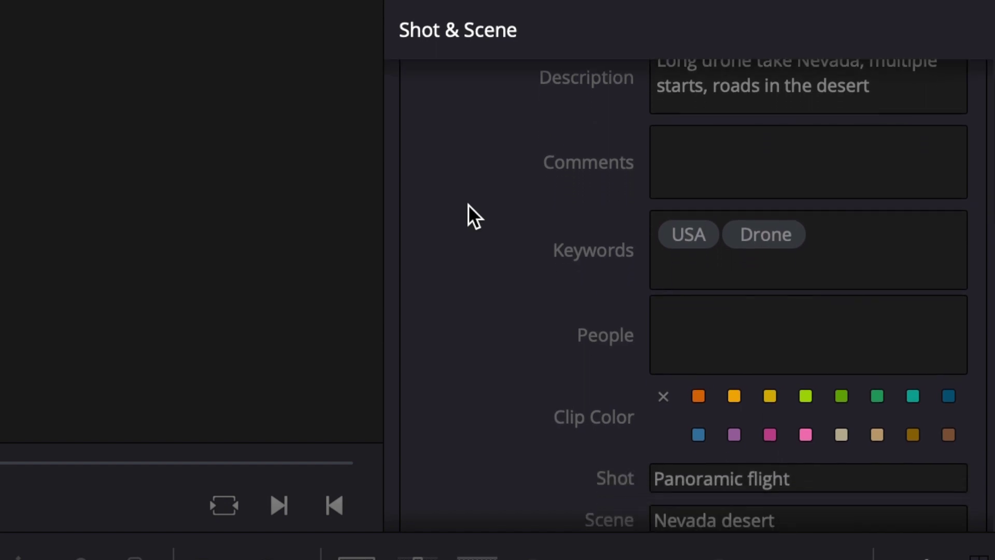
pyautogui.scroll(-6, 468, 204)
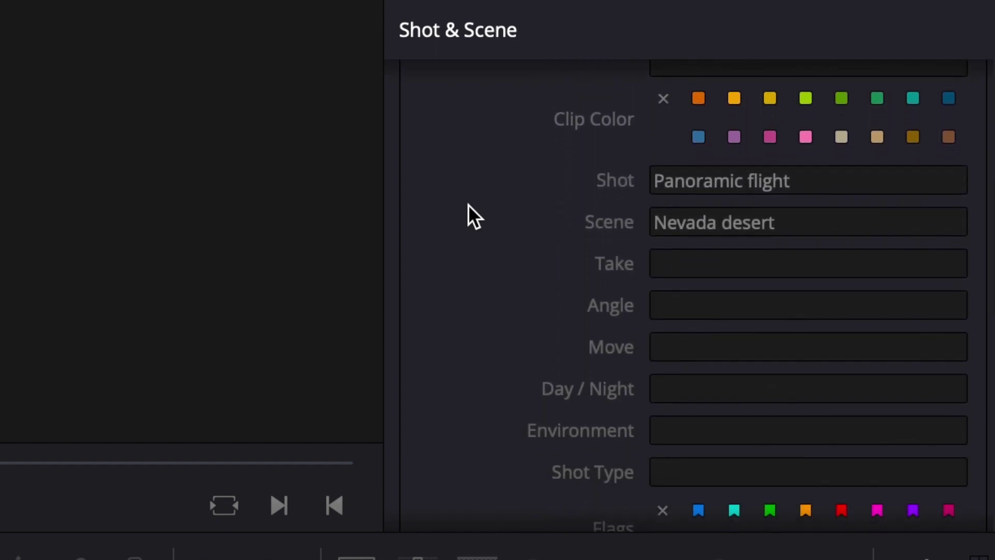
pyautogui.scroll(-2, 468, 204)
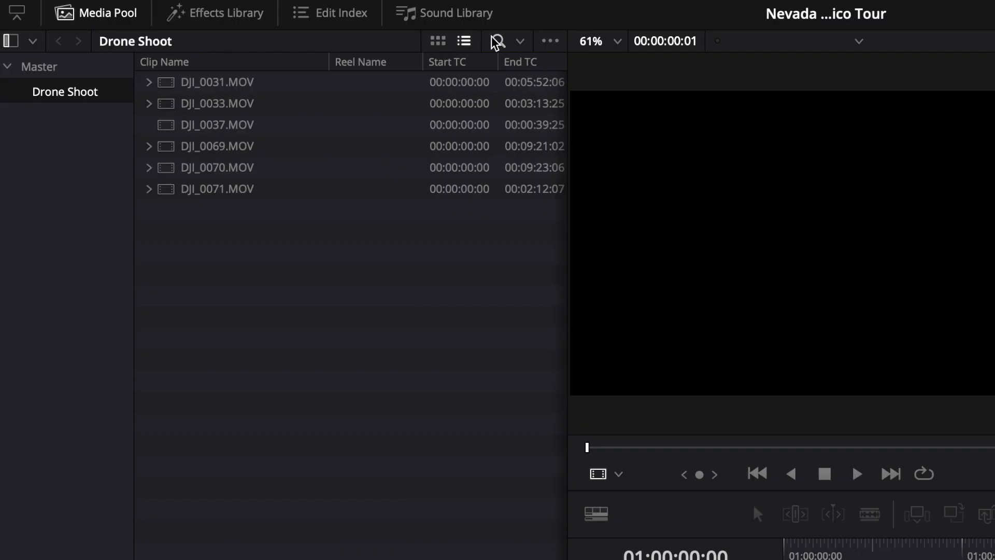
# - Search the Media Pool for 'beach' across All Fields and load DJI_0069.MOV
pyautogui.click(496, 42)
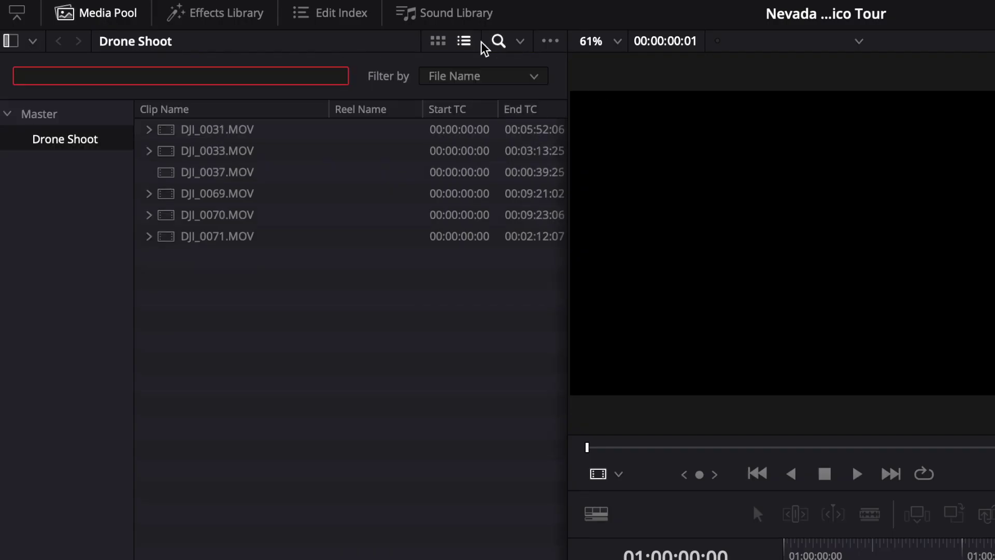
pyautogui.click(495, 83)
pyautogui.click(476, 103)
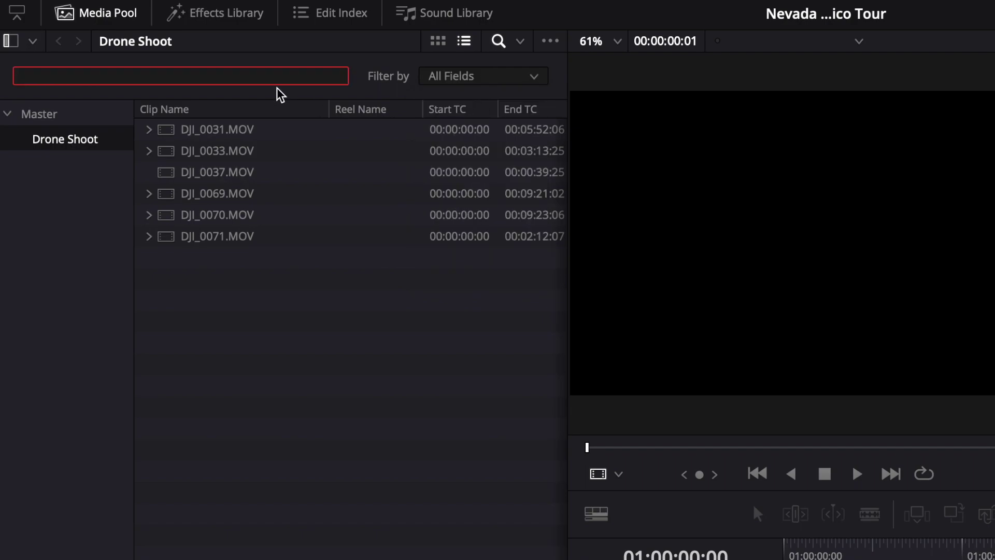
pyautogui.write('beach')
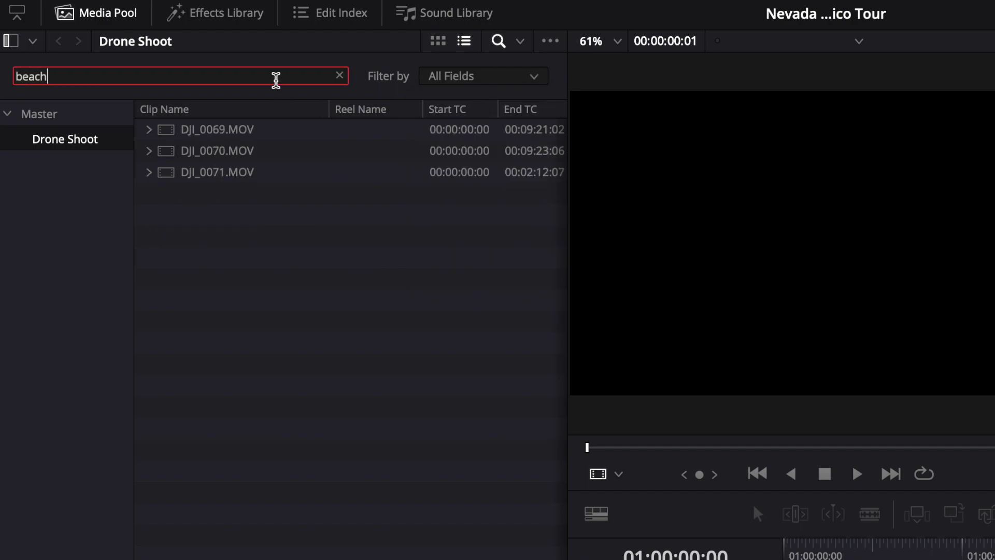
pyautogui.click(172, 135)
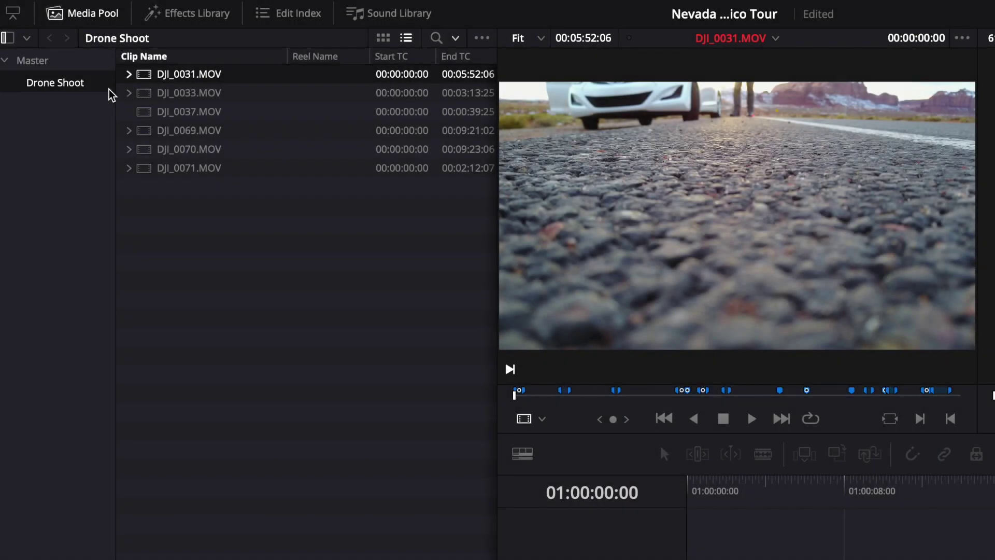
# - Expand DJI_0031.MOV, preview Launch 1, Woman walking by, Launch 2, and play Approaching car
pyautogui.click(129, 75)
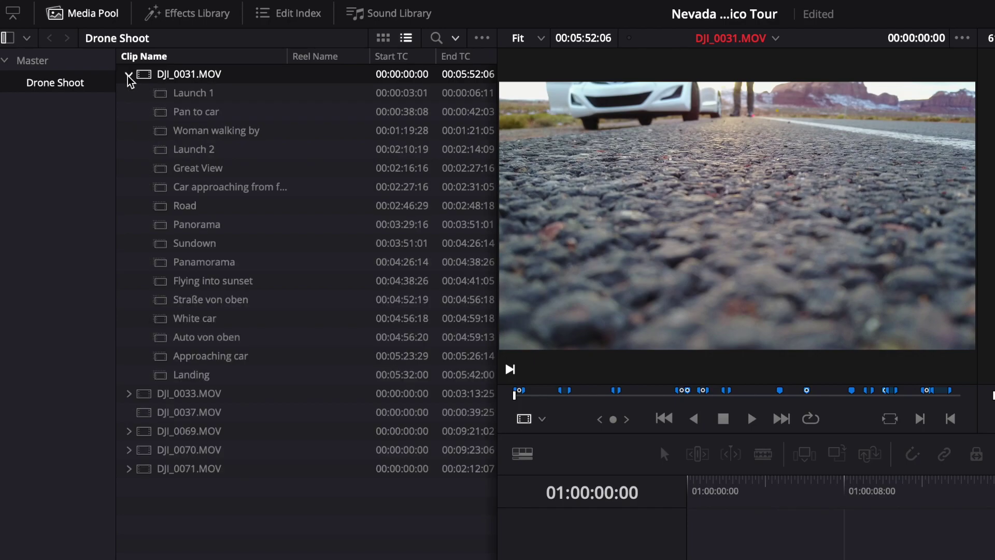
pyautogui.click(183, 96)
pyautogui.click(198, 132)
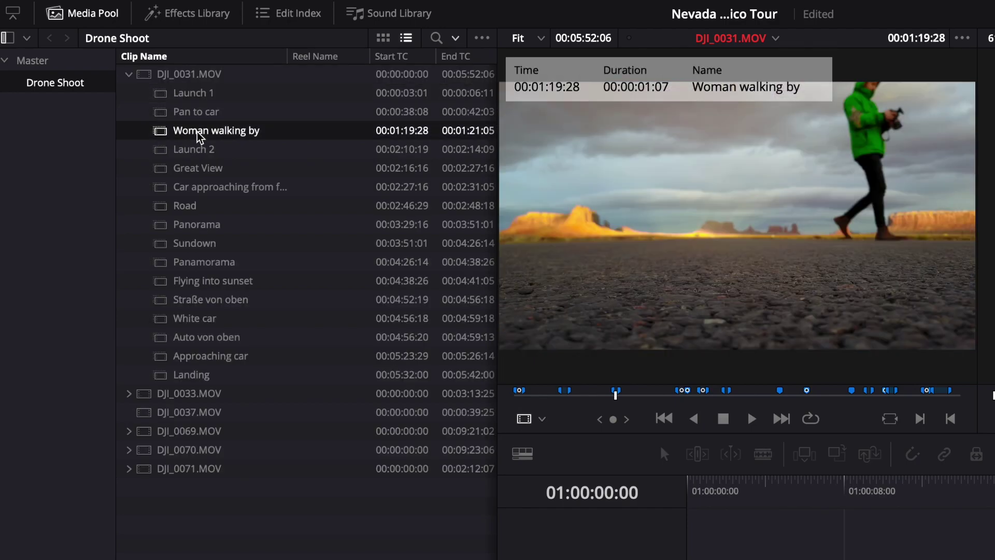
pyautogui.click(198, 152)
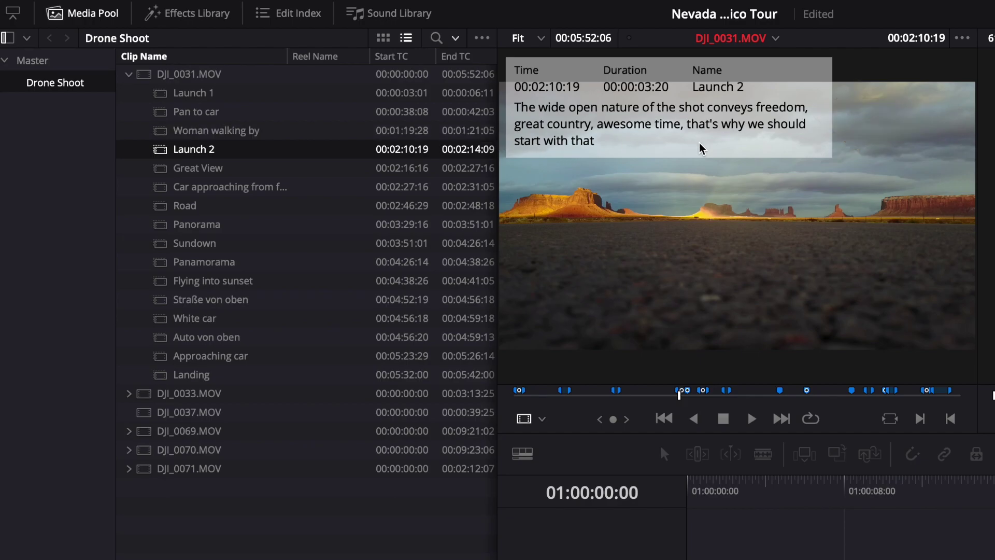
pyautogui.click(212, 357)
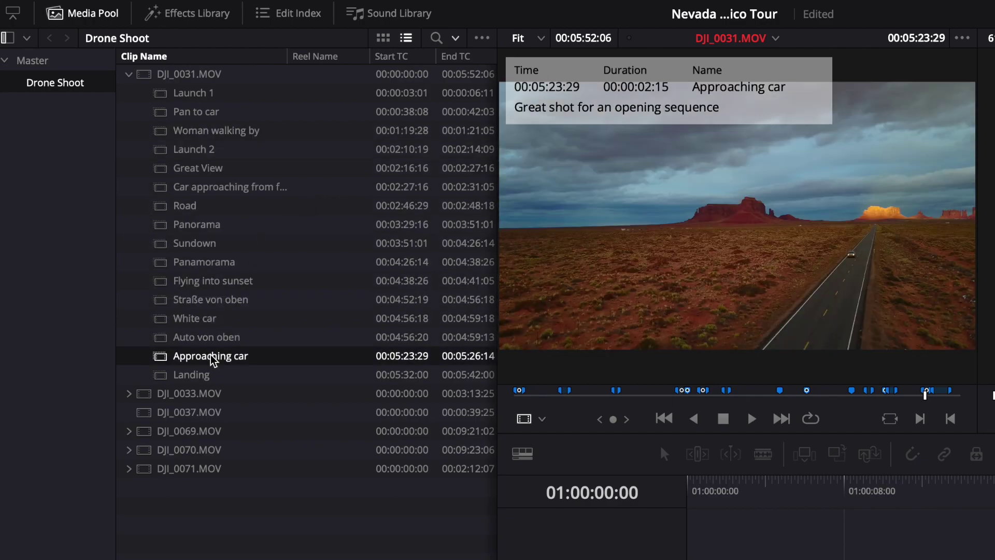
pyautogui.press('space')
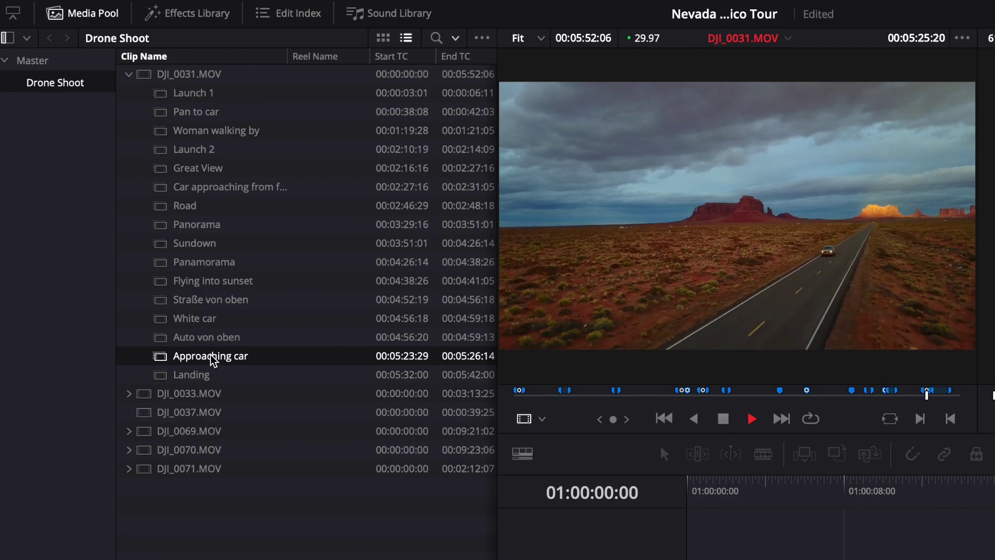
pyautogui.press('space')
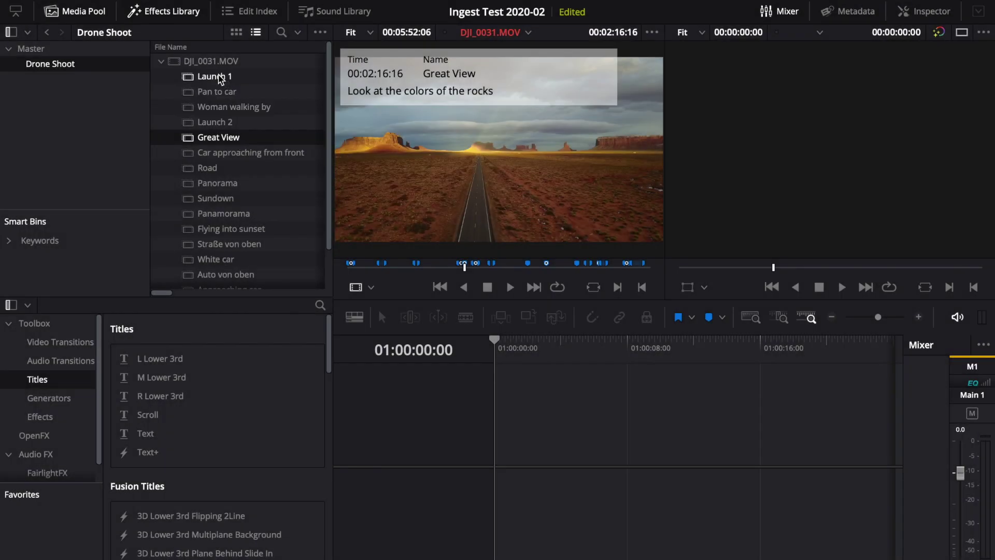
# - Select subclips Launch 1 through Panamorama, drop them onto the empty timeline, and play it
pyautogui.click(220, 77)
pyautogui.moveTo(215, 89); pyautogui.dragTo(214, 116)
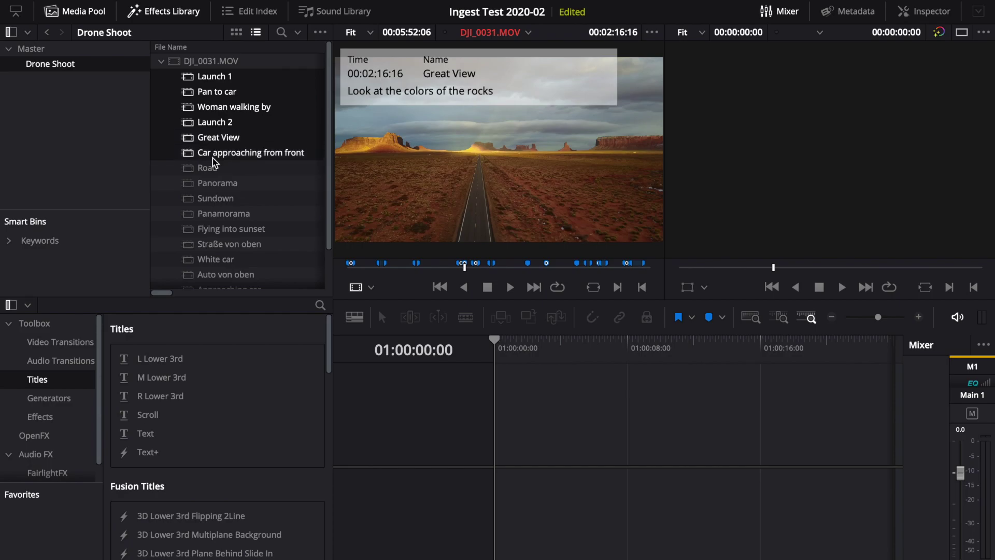
pyautogui.moveTo(214, 162); pyautogui.dragTo(215, 215)
pyautogui.moveTo(212, 175); pyautogui.dragTo(503, 449)
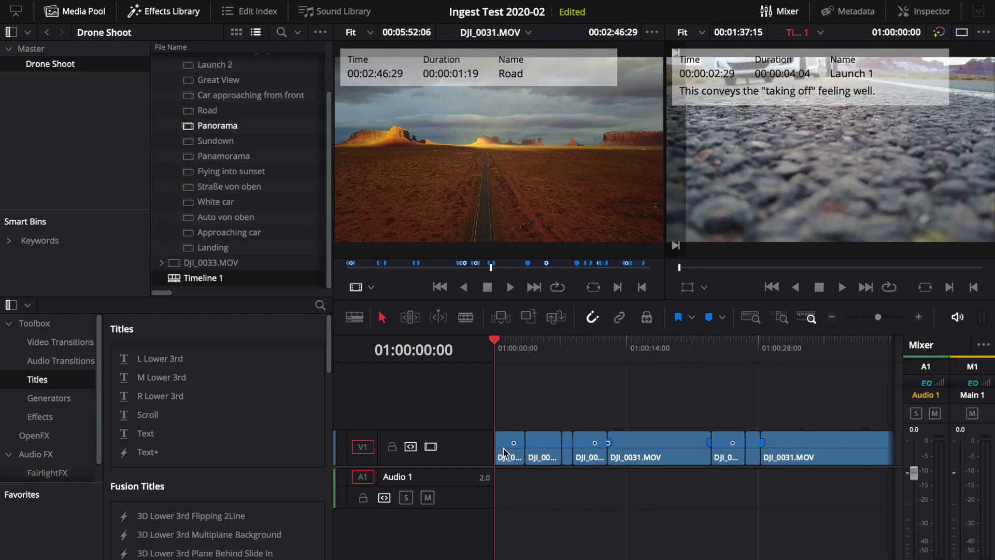
pyautogui.press('space')
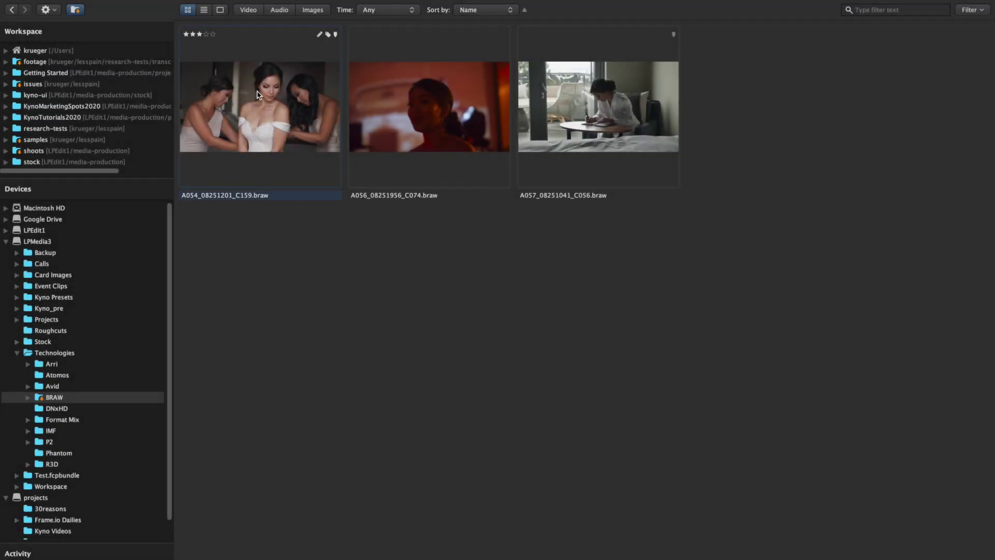
# - Preview the BRAW and wedding clips, check playback resolution, then send the drone clips to Resolve
pyautogui.doubleClick(257, 95)
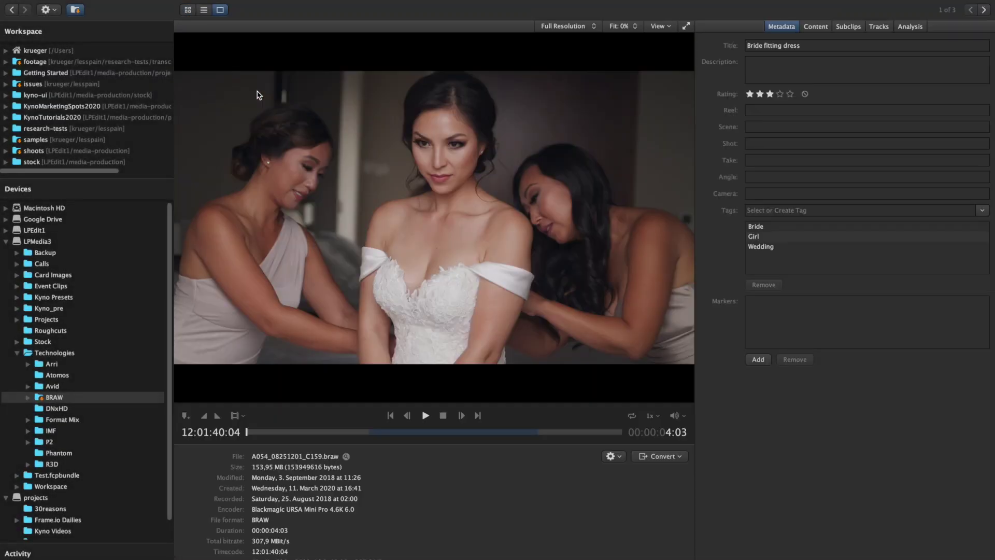
pyautogui.click(425, 419)
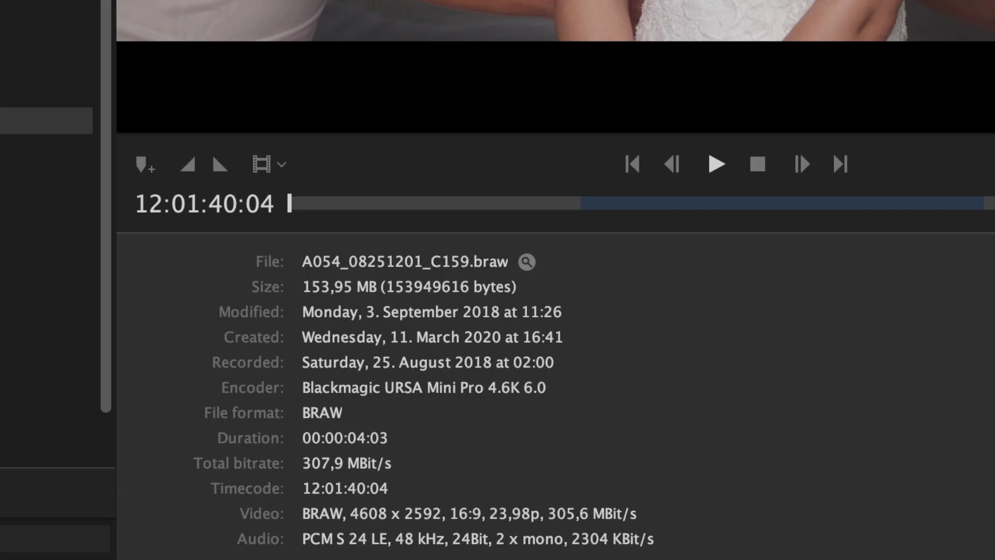
pyautogui.click(715, 166)
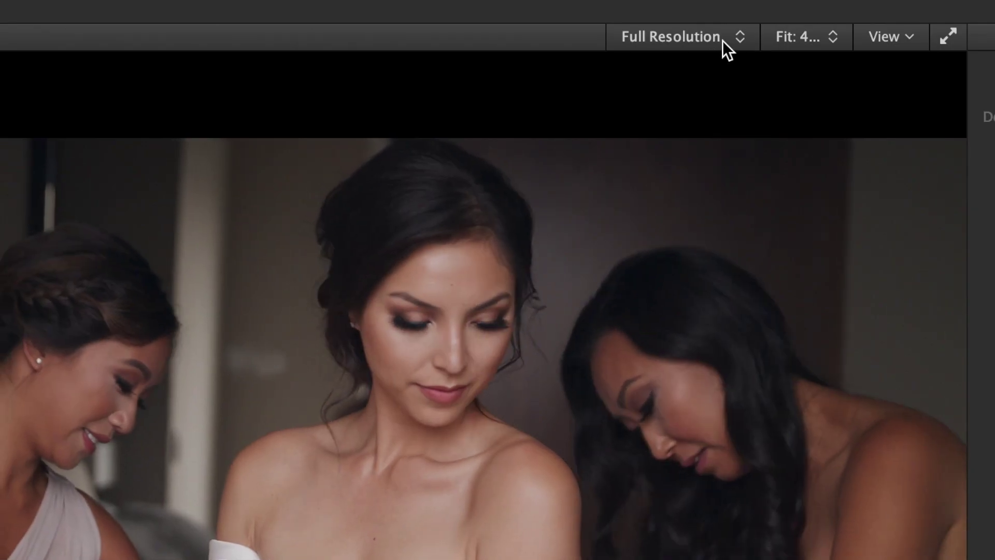
pyautogui.click(722, 41)
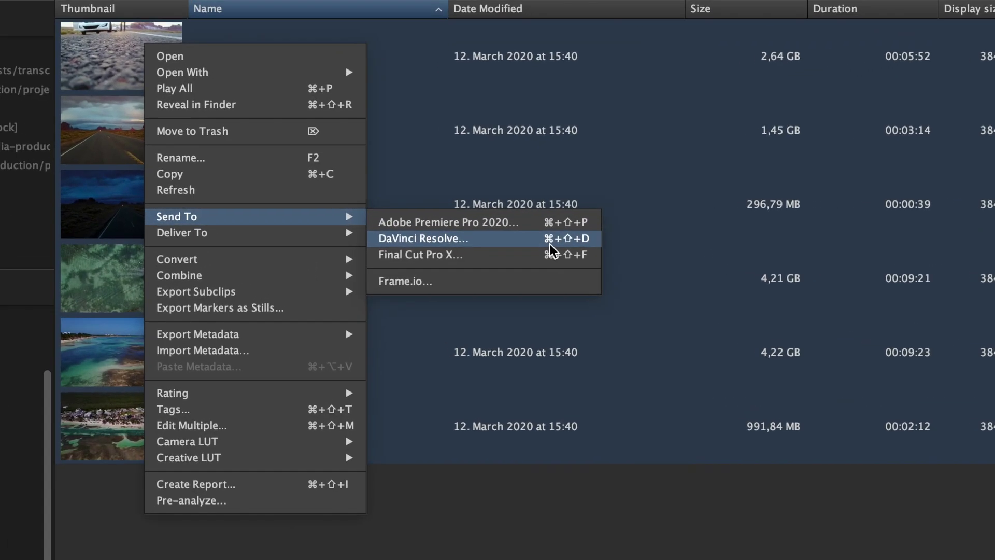
pyautogui.click(586, 254)
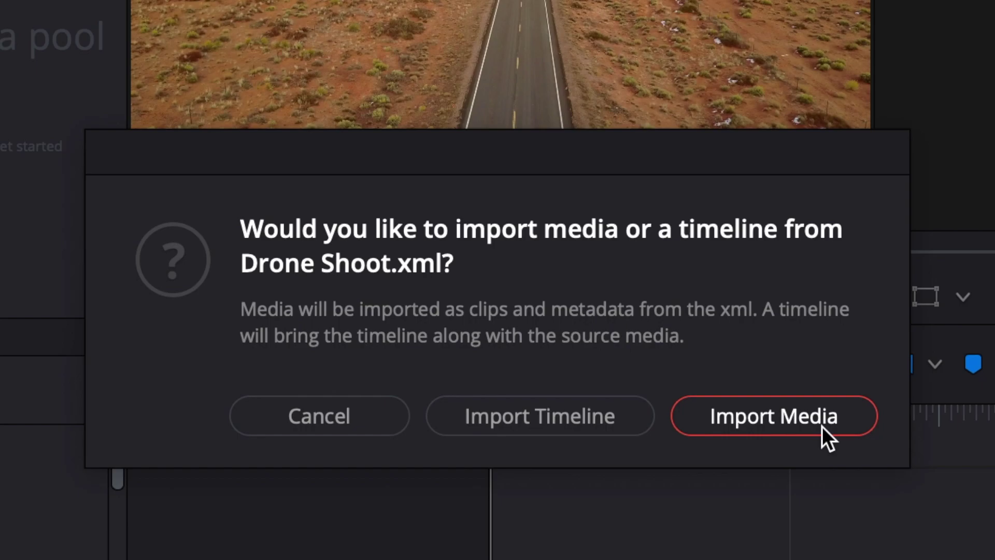
# - Import the drone media, play Approaching car, and drag the selected subclips onto Timeline 1
pyautogui.click(822, 426)
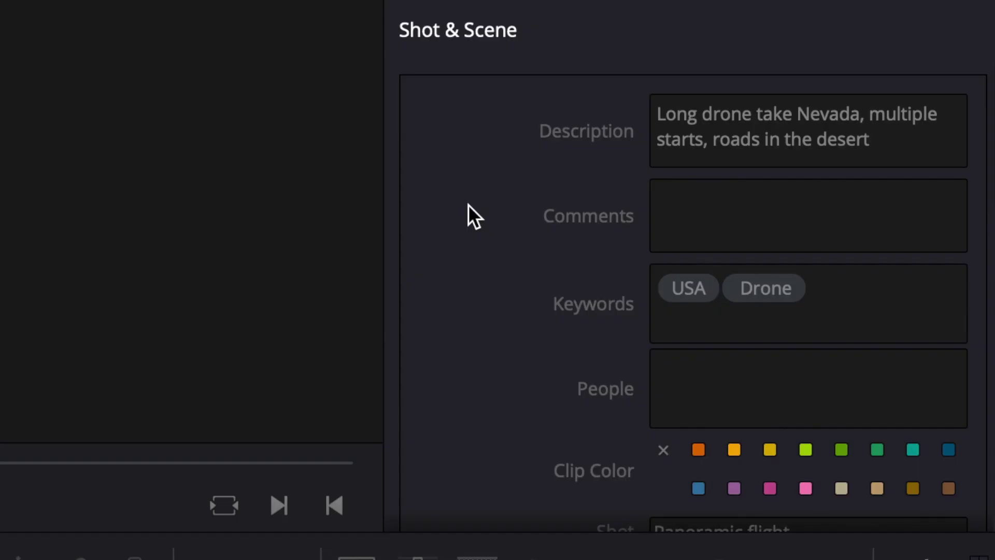
pyautogui.scroll(-3, 467, 204)
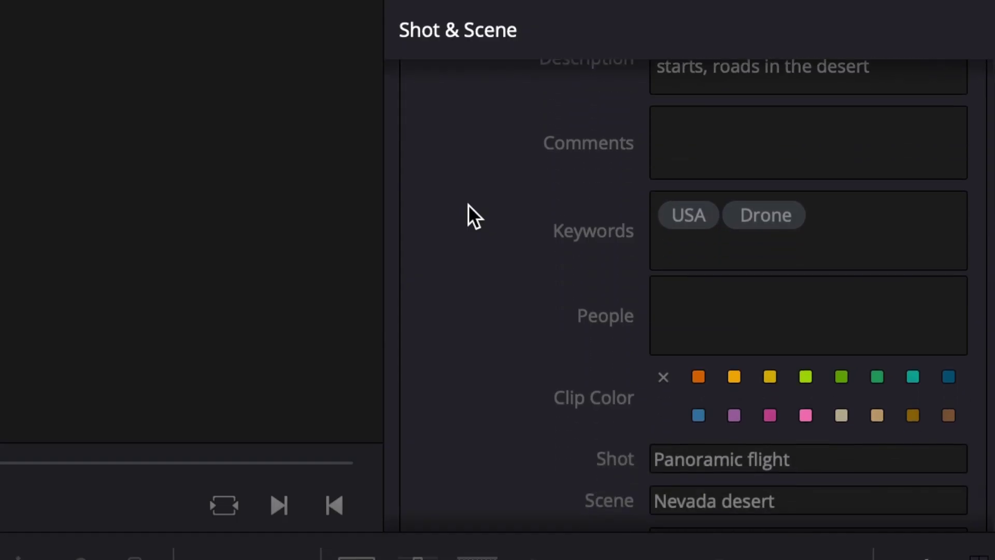
pyautogui.scroll(-10, 468, 204)
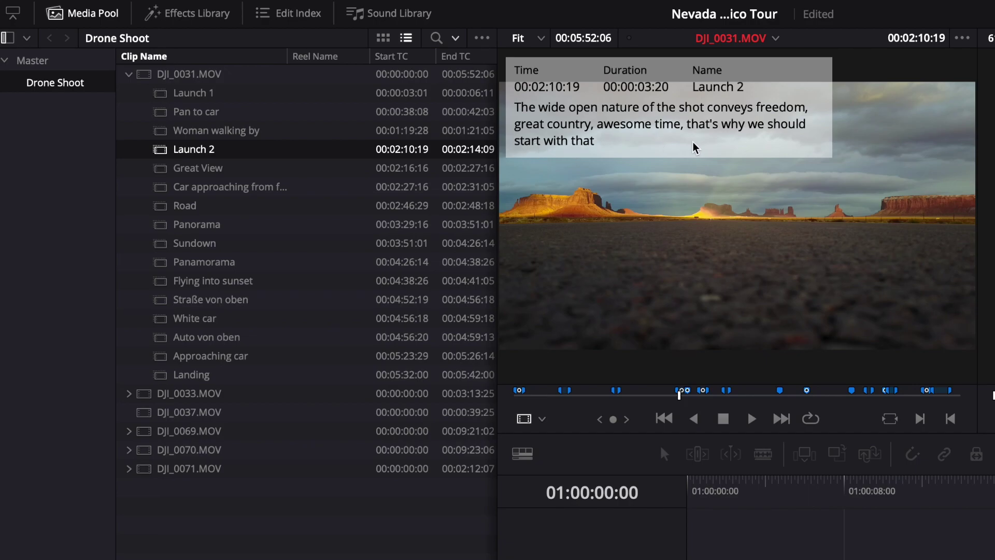
pyautogui.click(156, 355)
pyautogui.press('space')
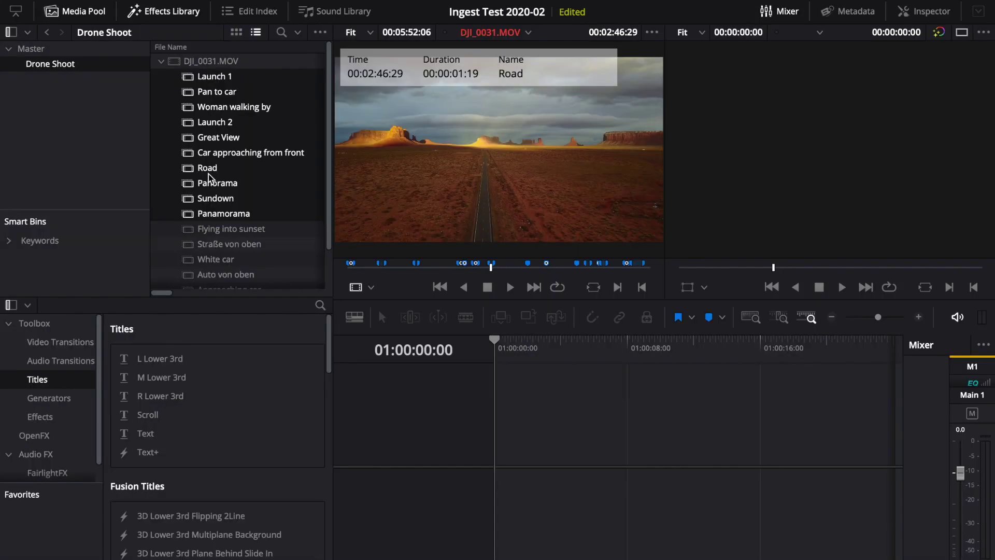
pyautogui.moveTo(209, 179); pyautogui.dragTo(503, 451)
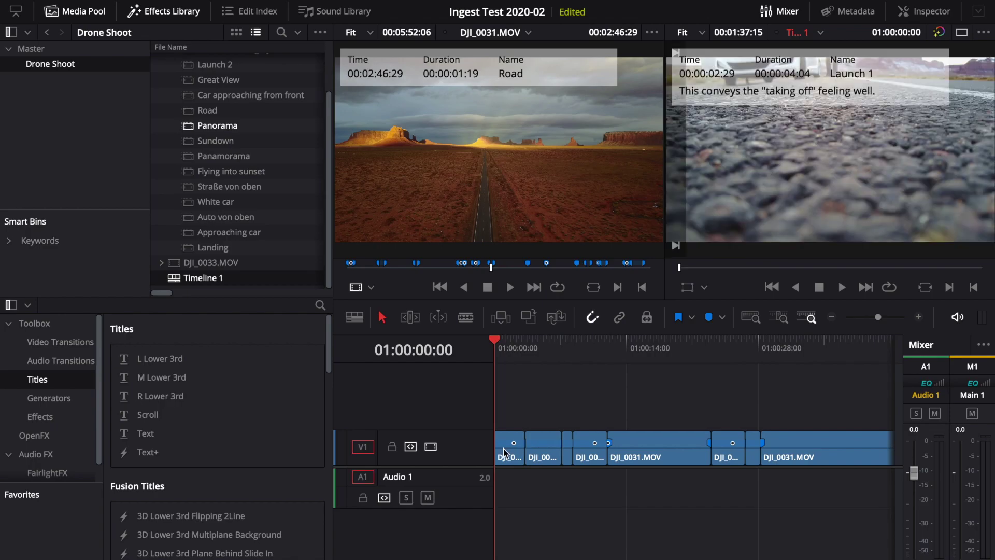
# - Play back Timeline 1's rough cut of DJI_0031.MOV subclips from the beginning
pyautogui.press('space')
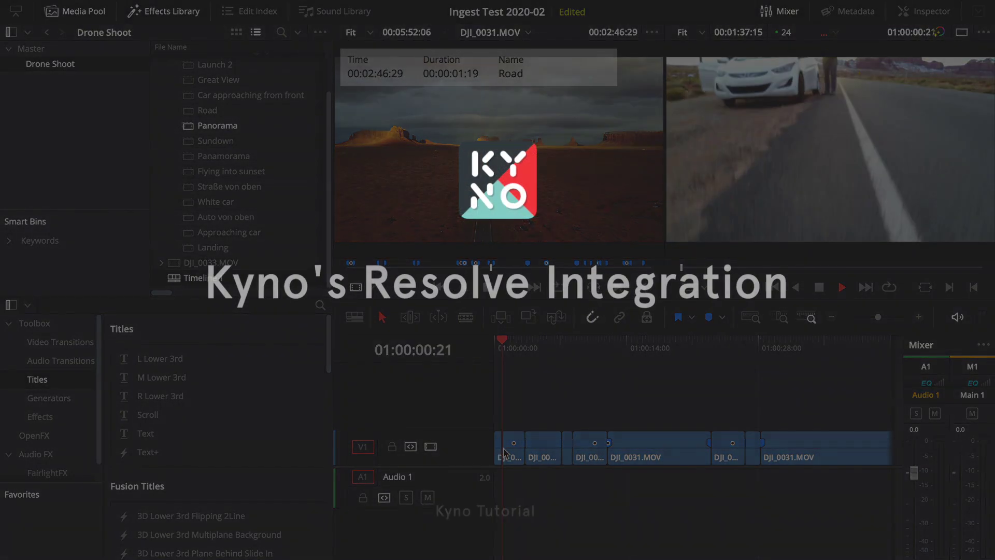